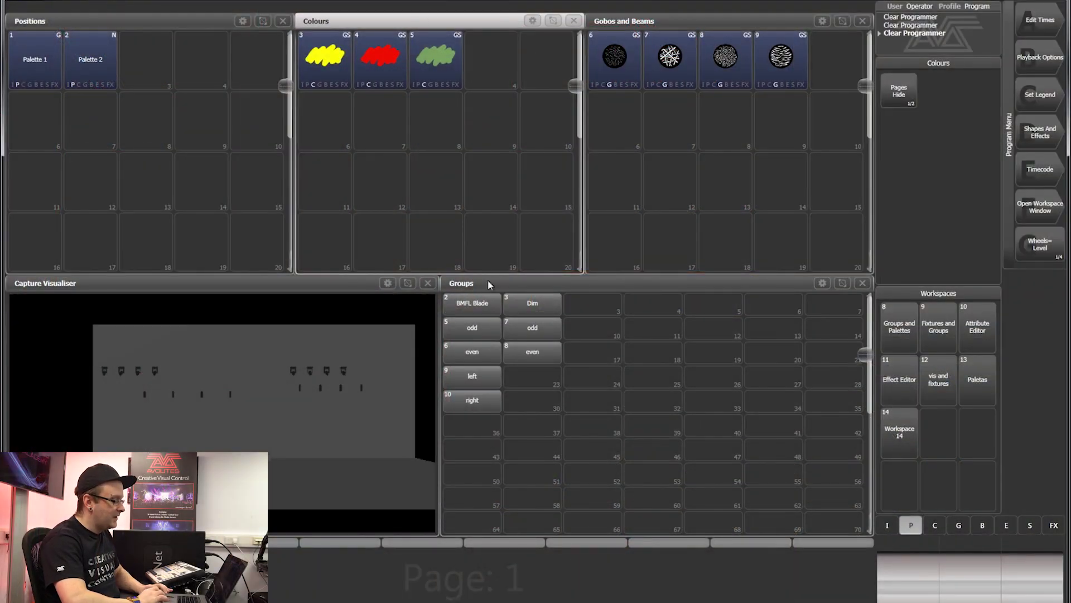
- Locate the BMFL Blades with Position palette 1, yellow colour and the first gobo, then start recording
left_click(472, 303)
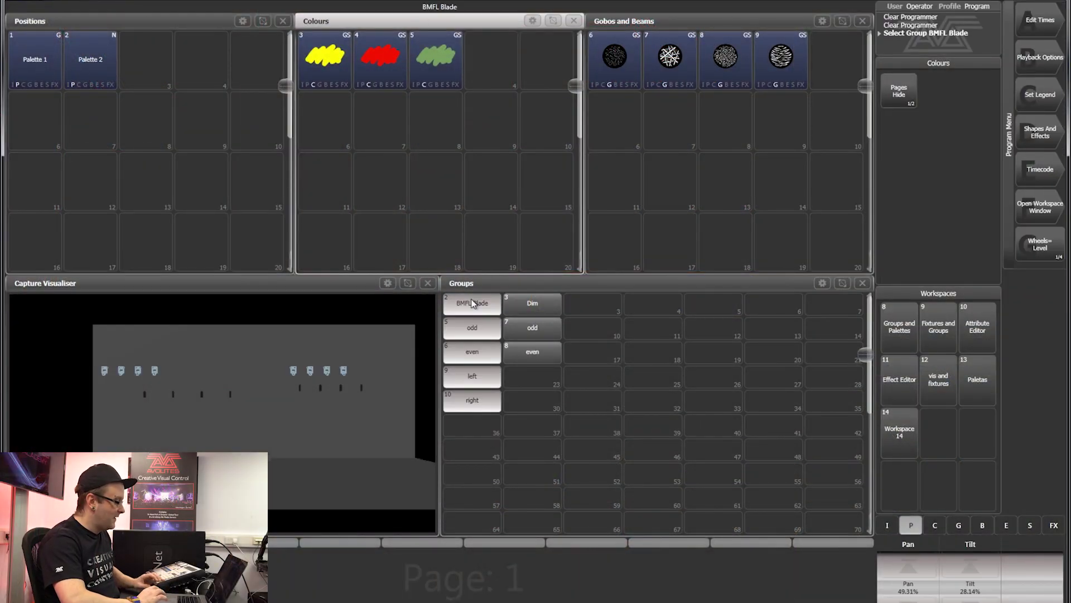
key("l")
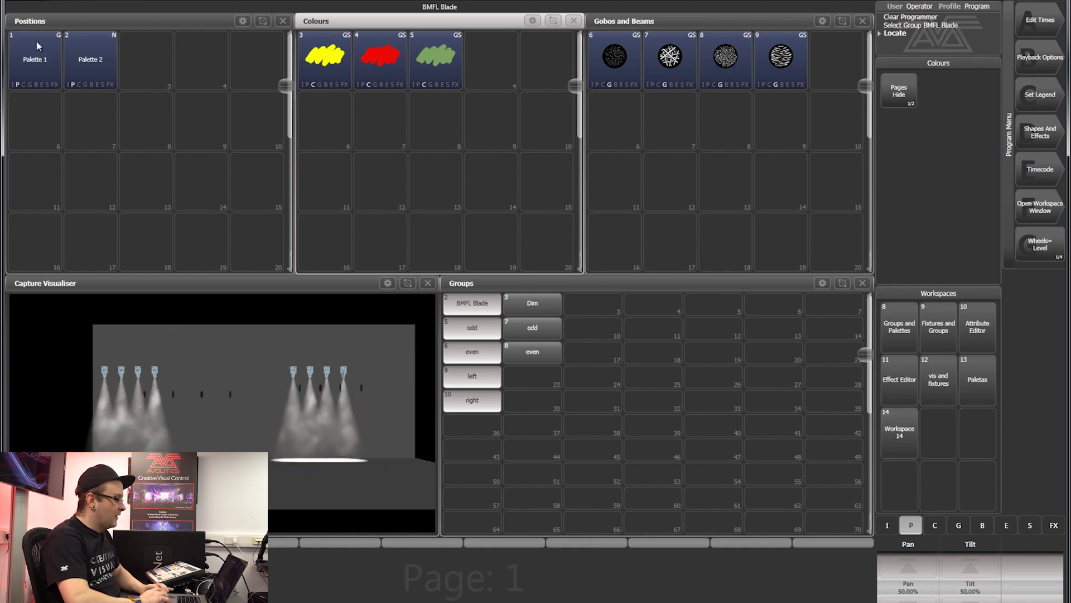
left_click(33, 62)
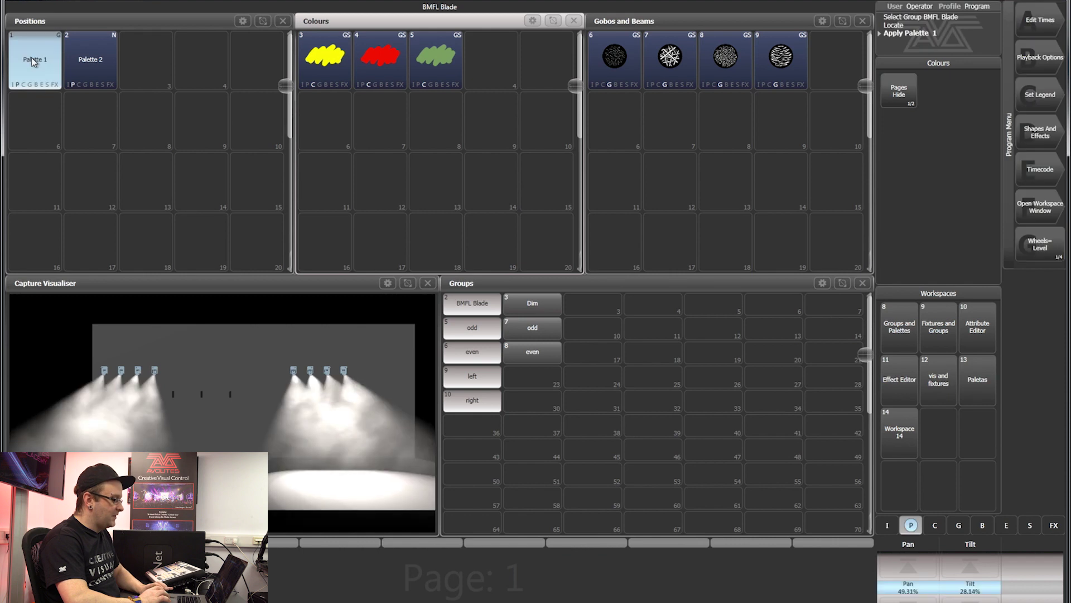
left_click(318, 52)
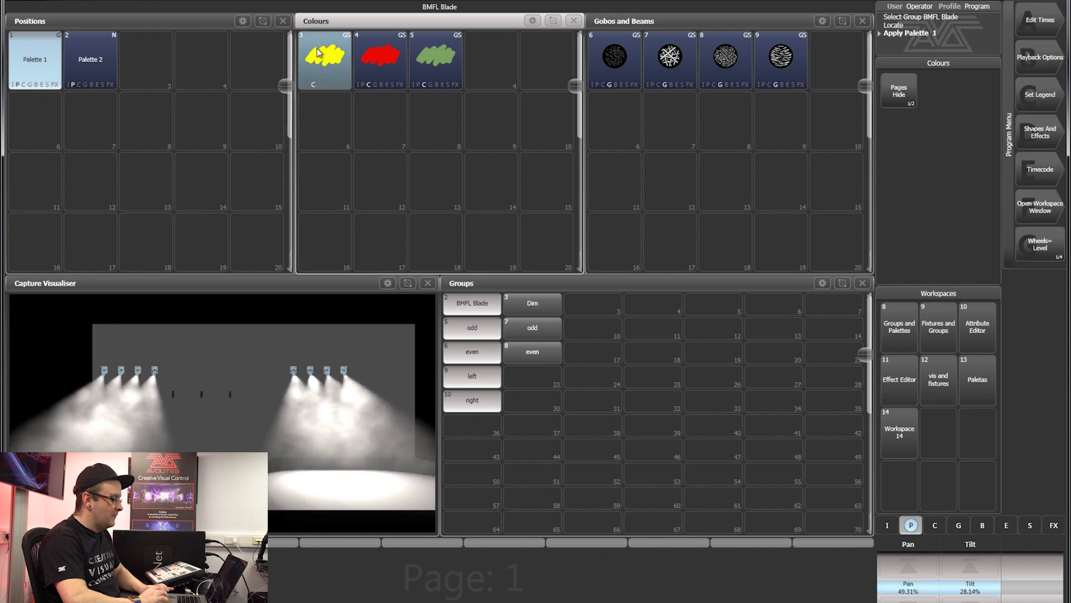
left_click(616, 62)
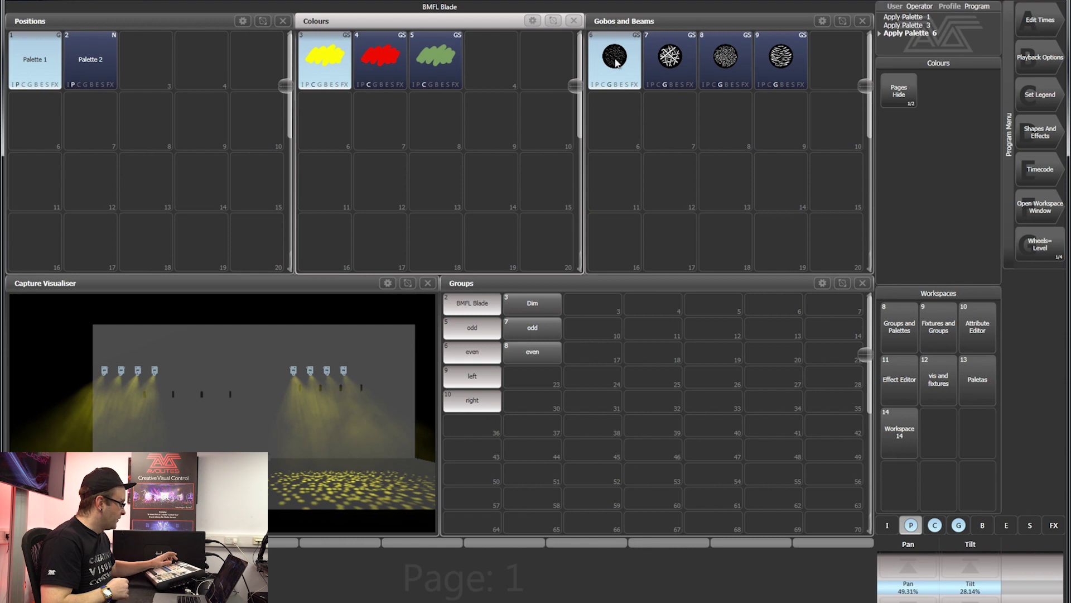
key("r")
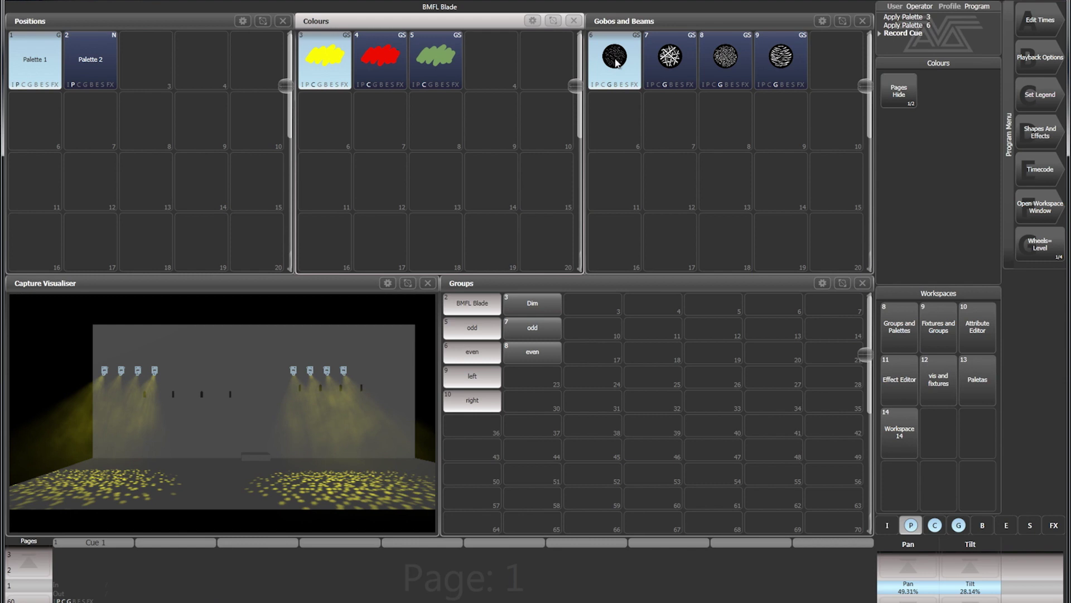
- Clear and relocate the BMFL Blades with red colour, Position palette 2 and gobo palette 7
key("Escape")
key("Escape")
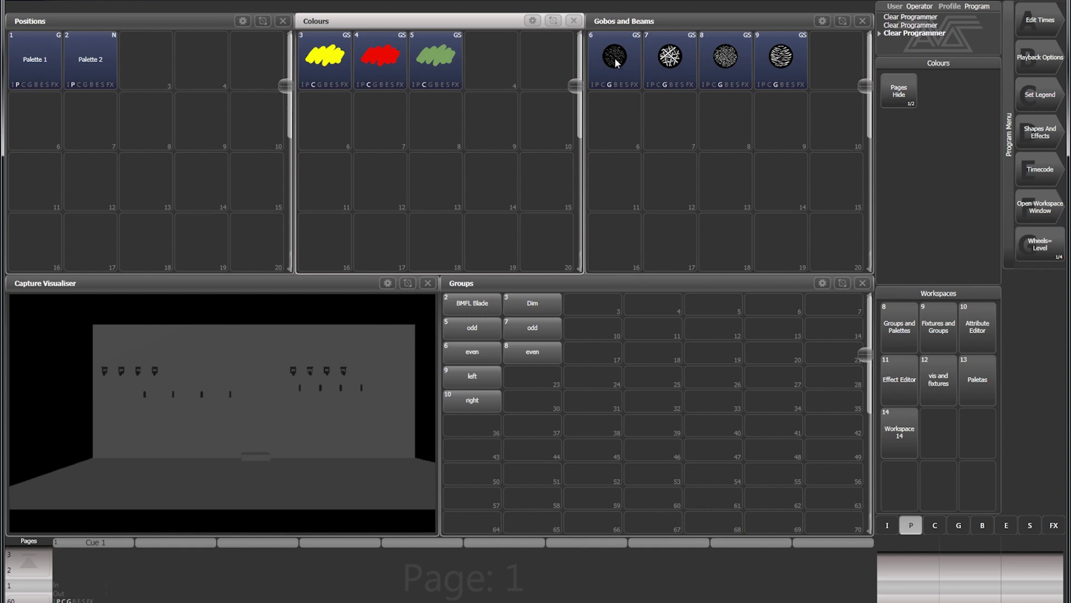
left_click(466, 303)
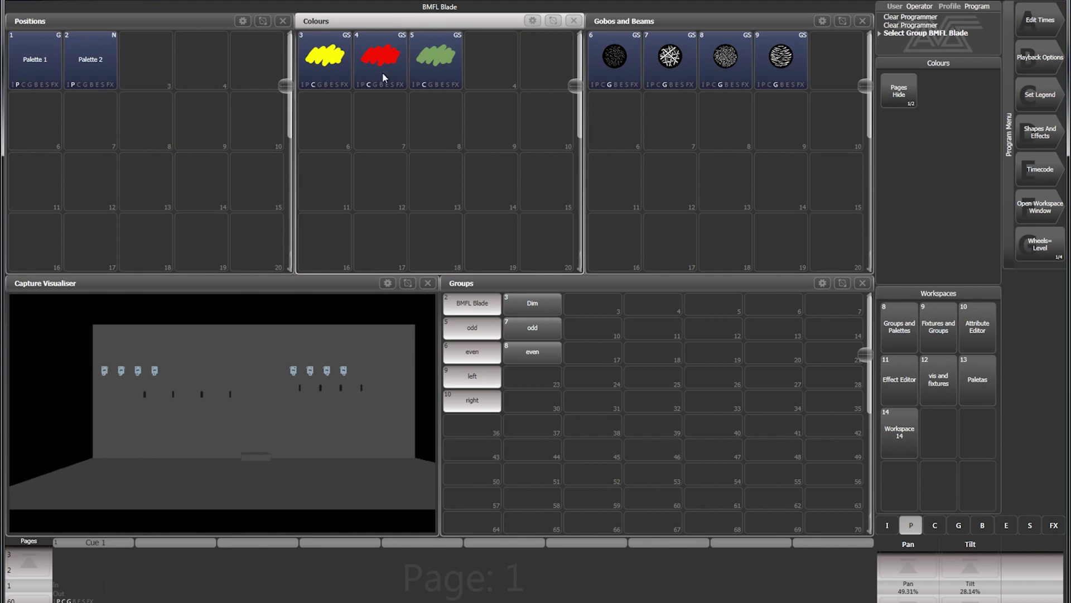
key("ctrl+l")
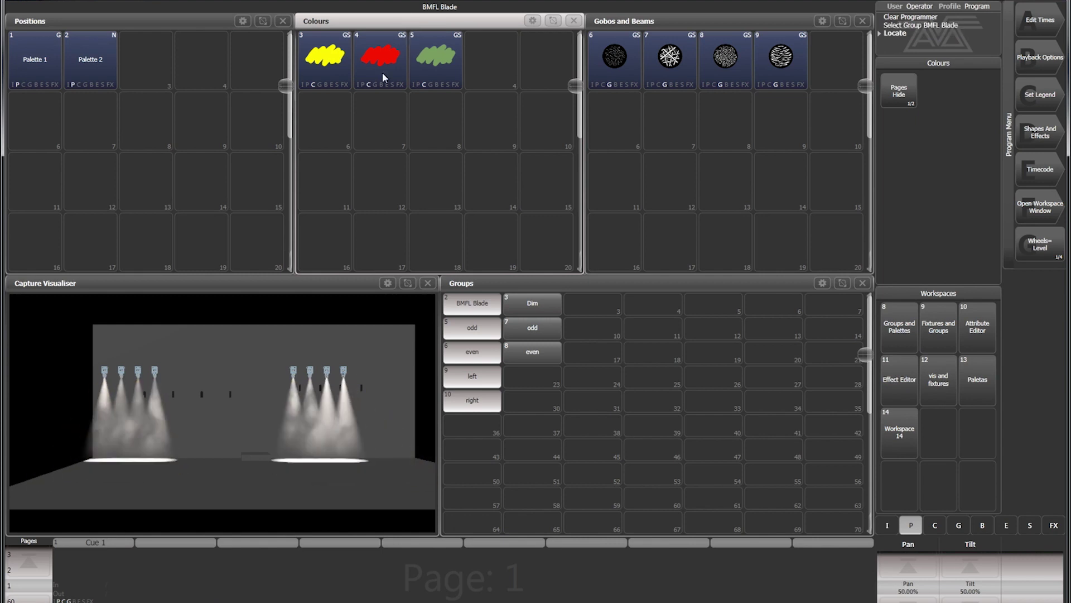
left_click(382, 69)
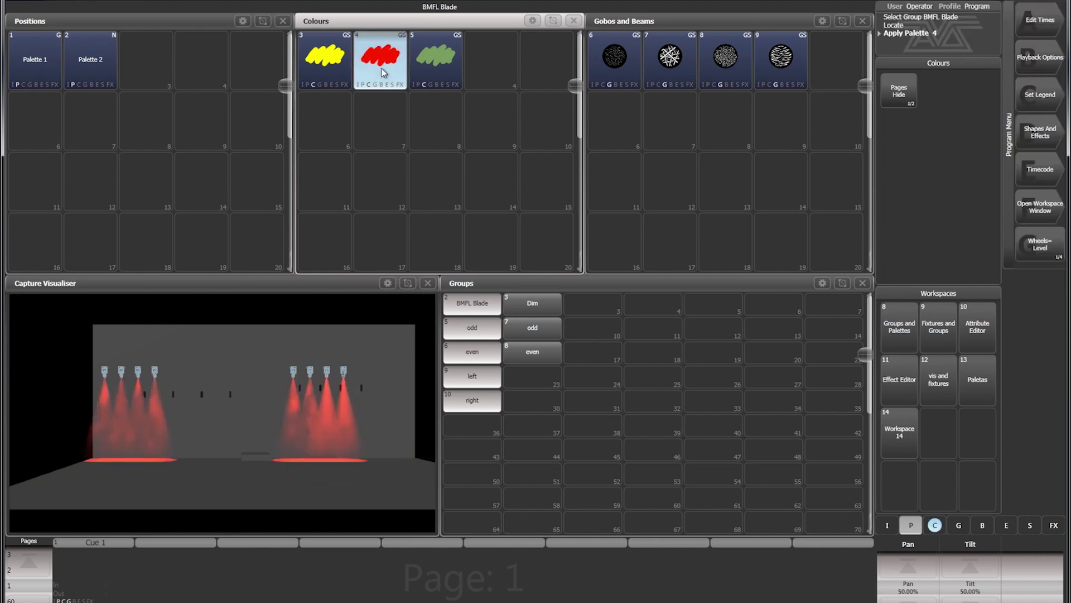
left_click(69, 62)
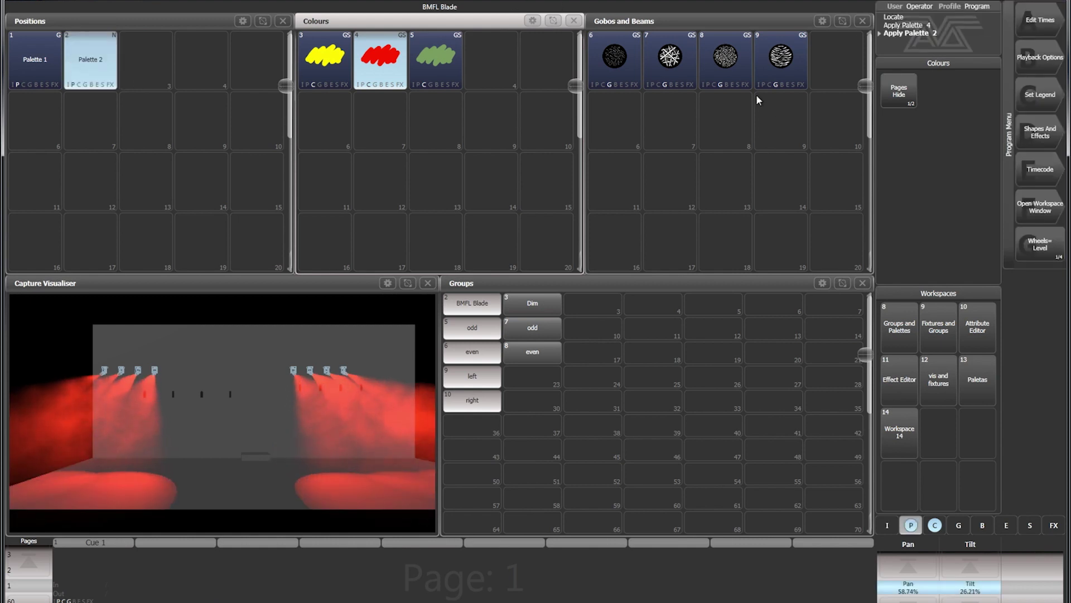
left_click(668, 59)
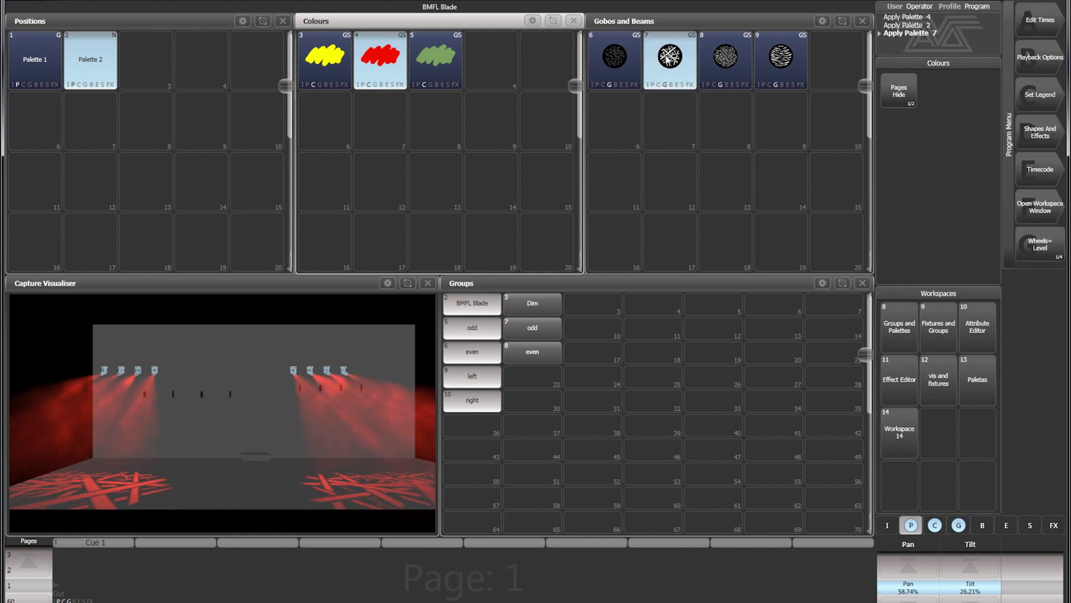
- Record Cue 2 in Fixture mode onto playback 2
key("ctrl+r")
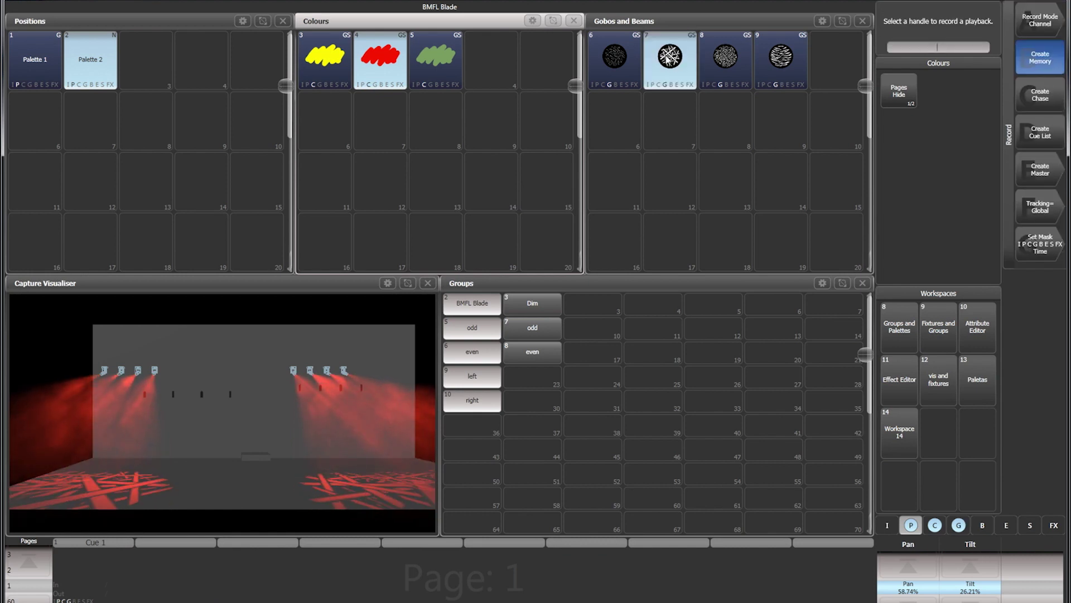
key("F1")
key("F2")
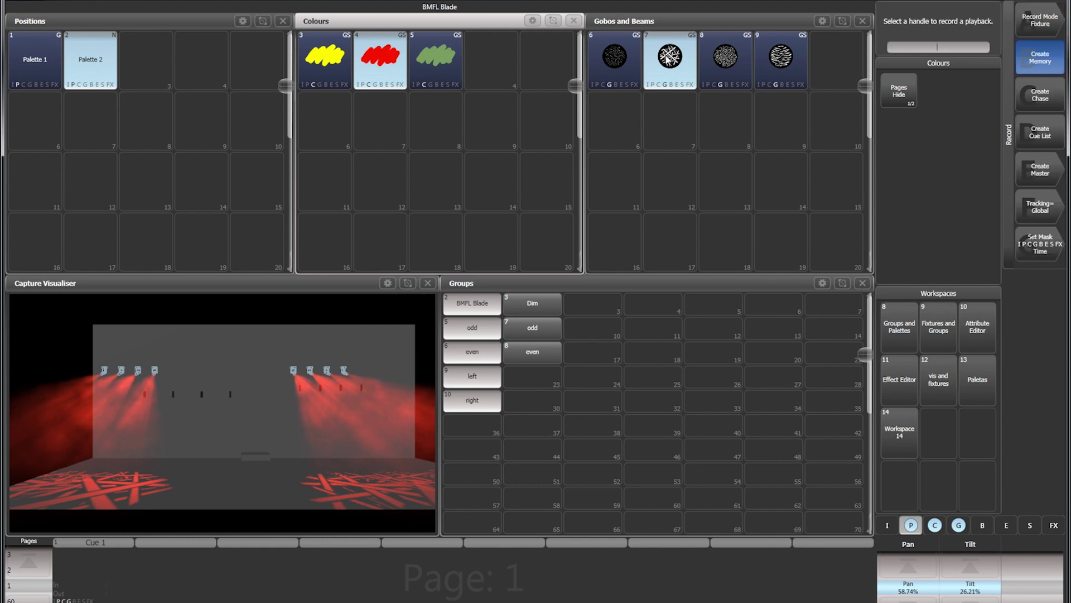
key("2")
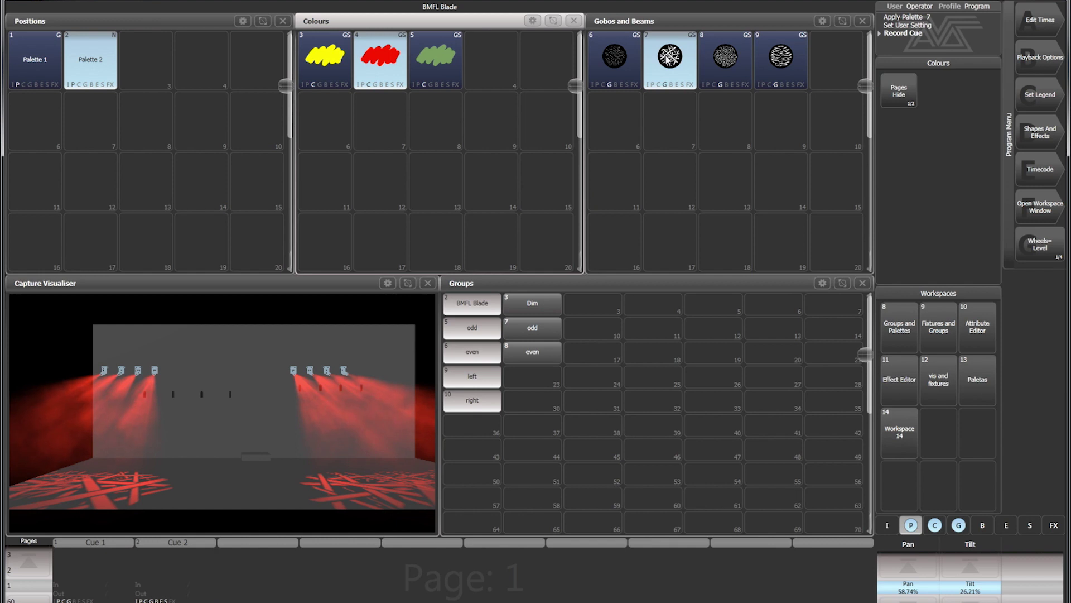
- Clear the programmer, then fade Cue 2 and Cue 1 up and down to check them
key("ctrl+c")
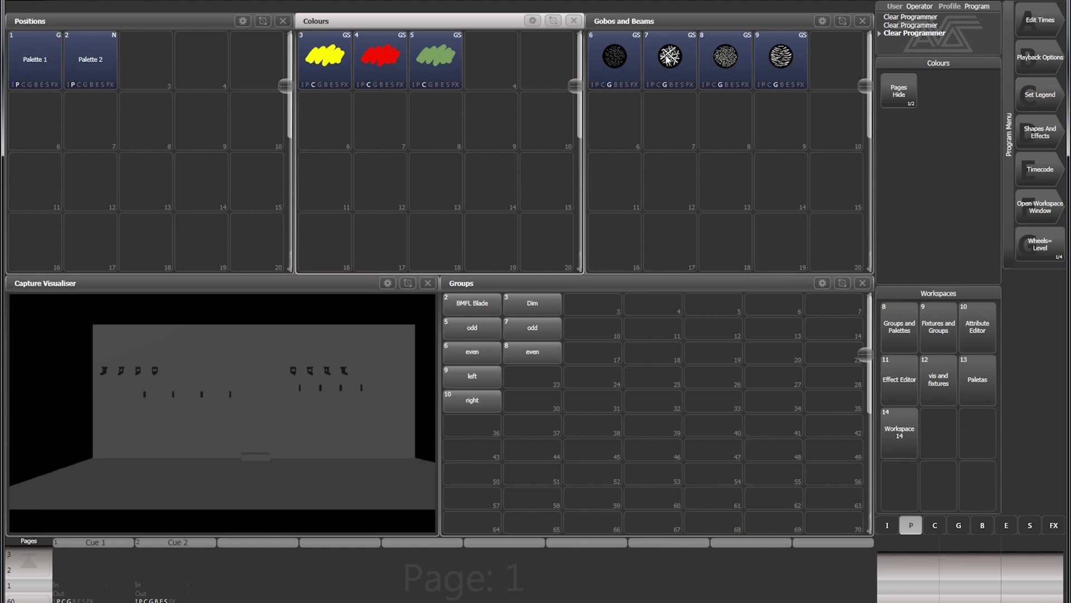
key("2")
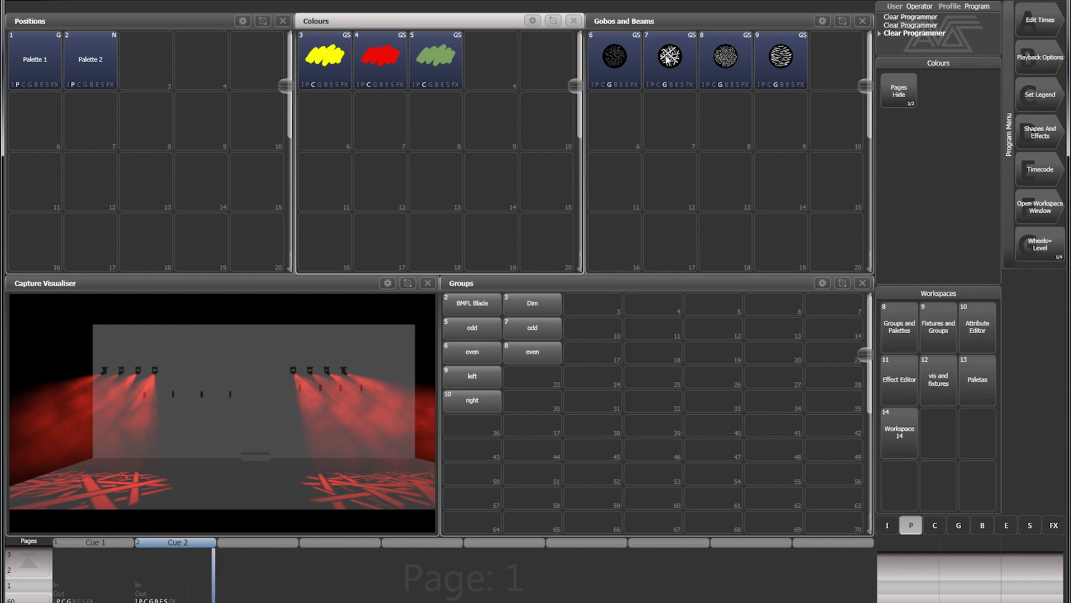
key("2")
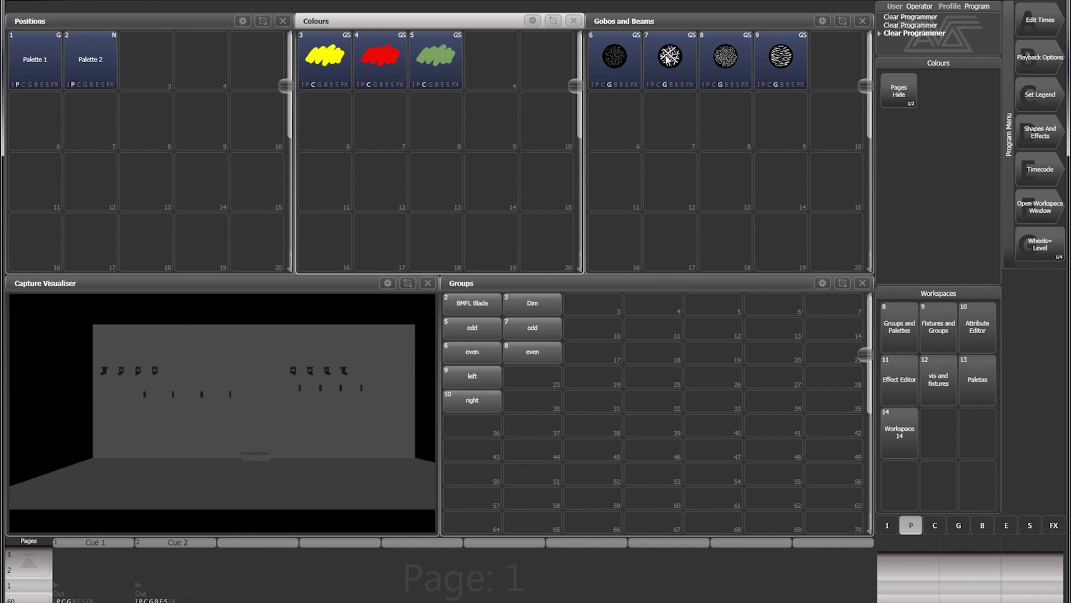
key("1")
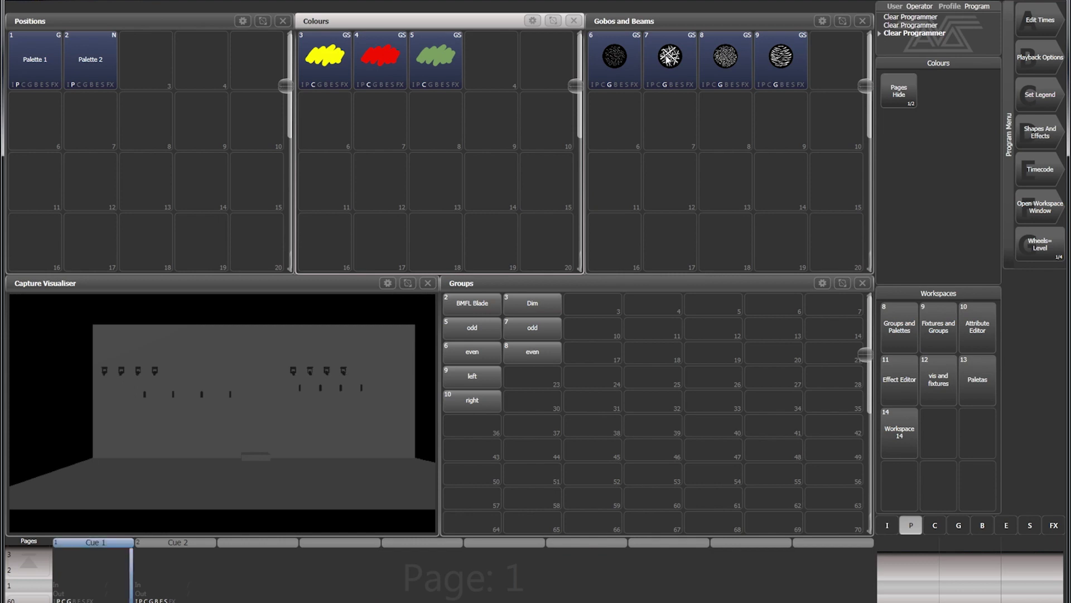
key("1")
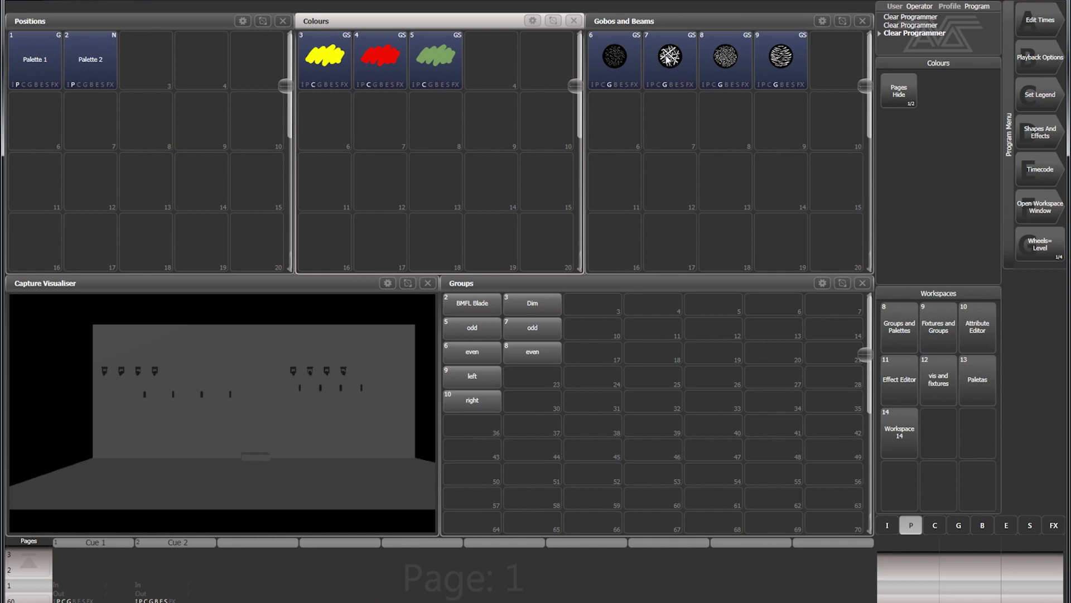
key("2")
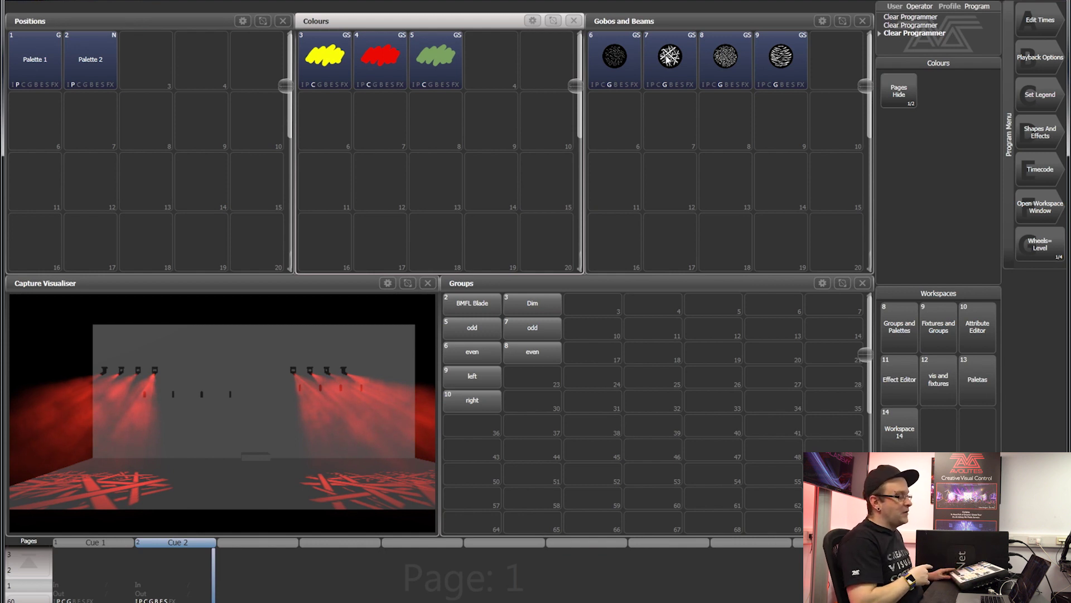
key("1")
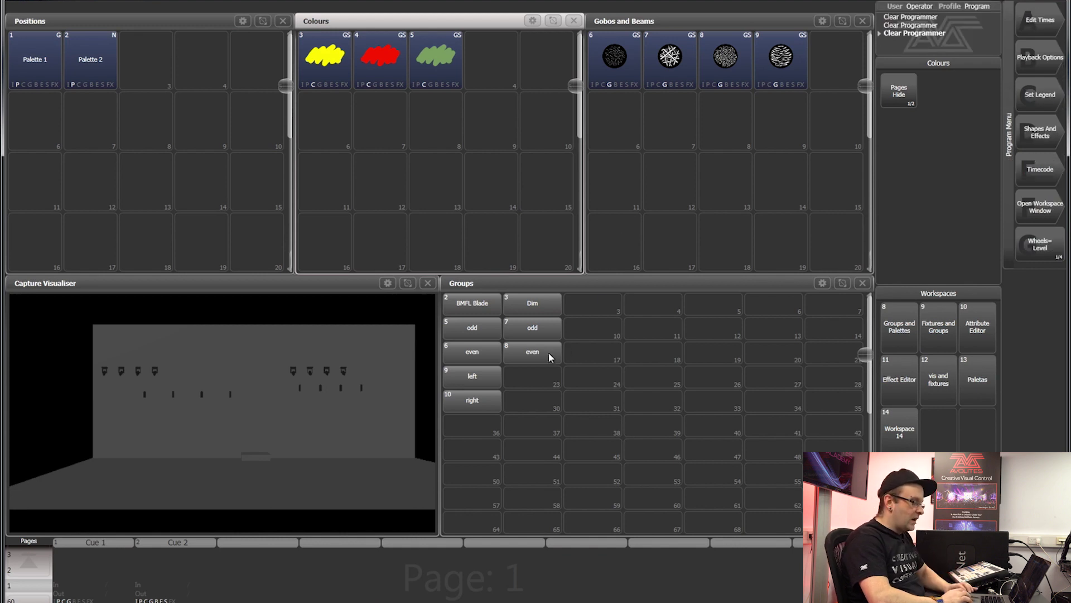
- Locate the odd group, record Cue 3 in Stage mode on playback 3, and clear
left_click(531, 334)
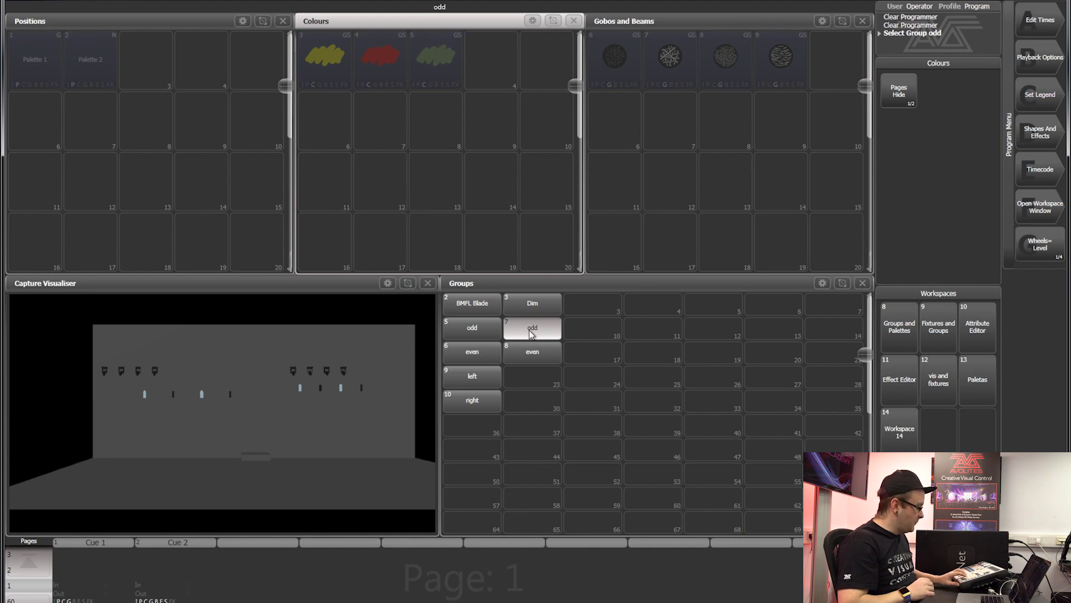
key("l")
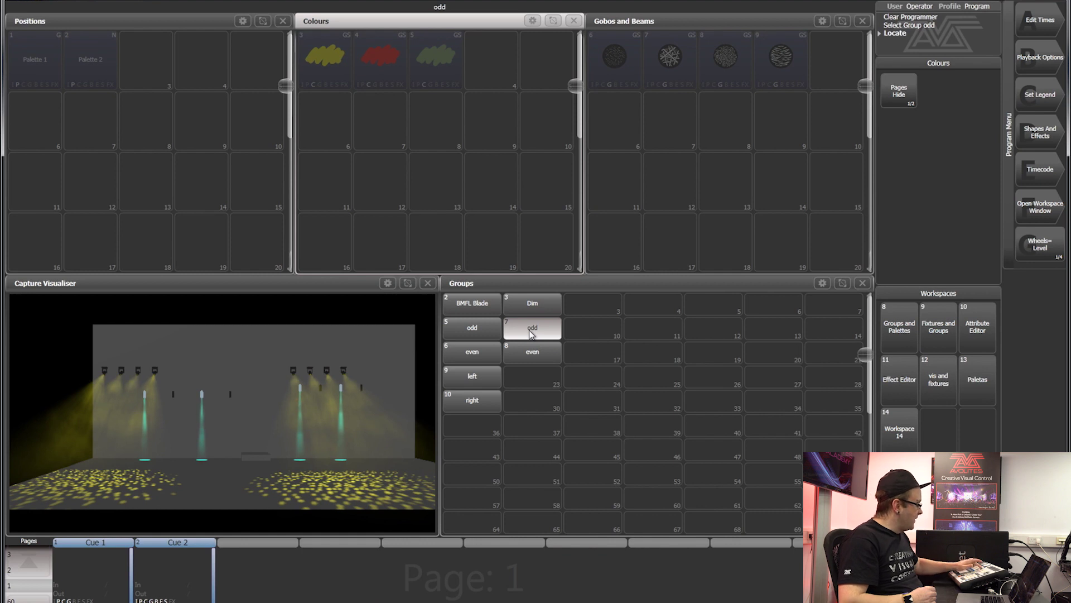
key("r")
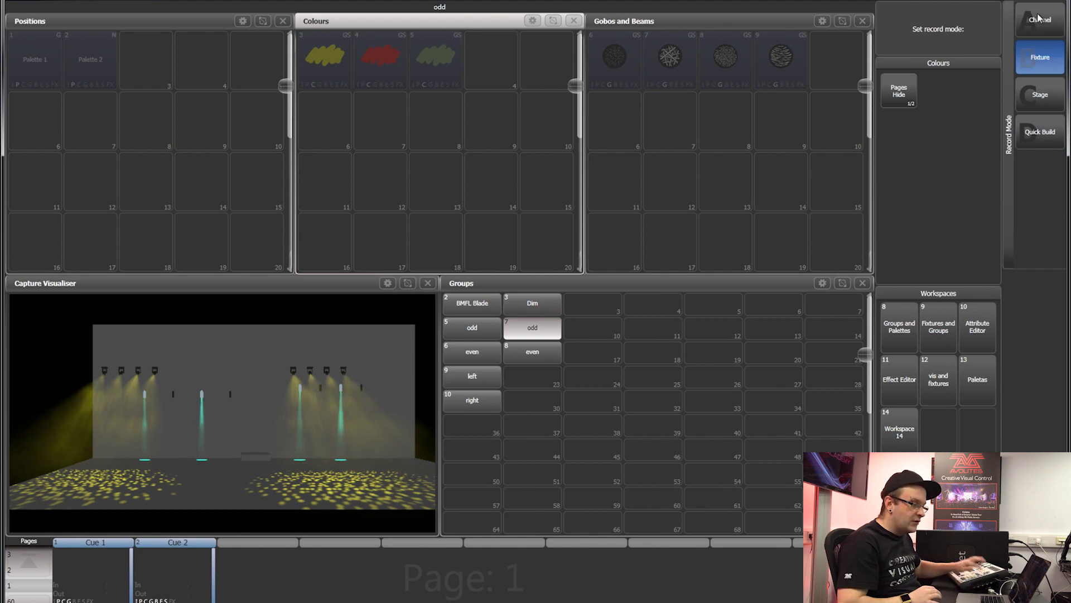
key("Escape")
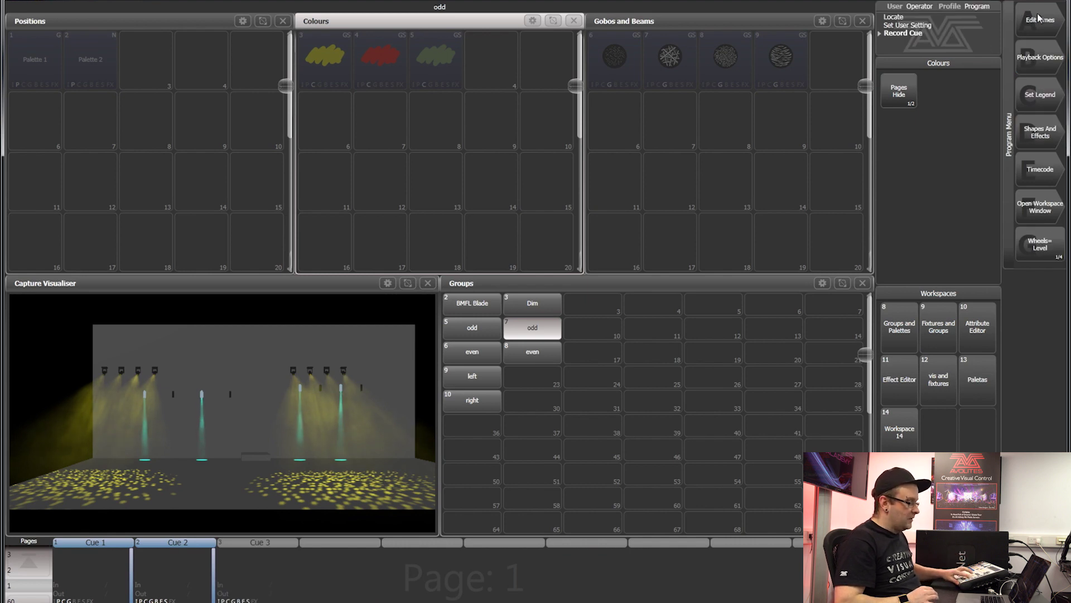
key("ctrl+BackSpace")
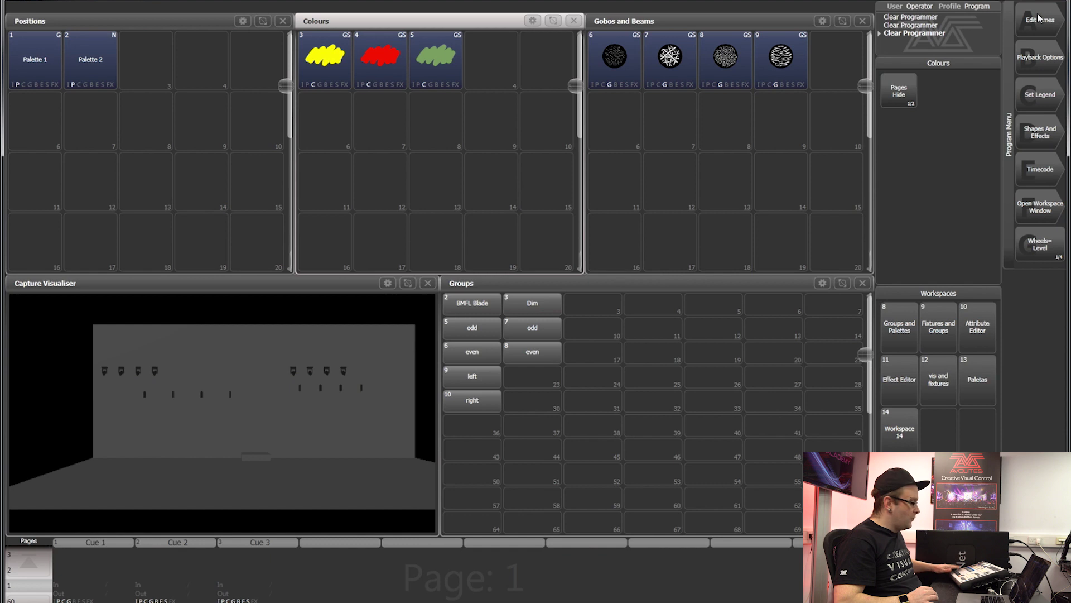